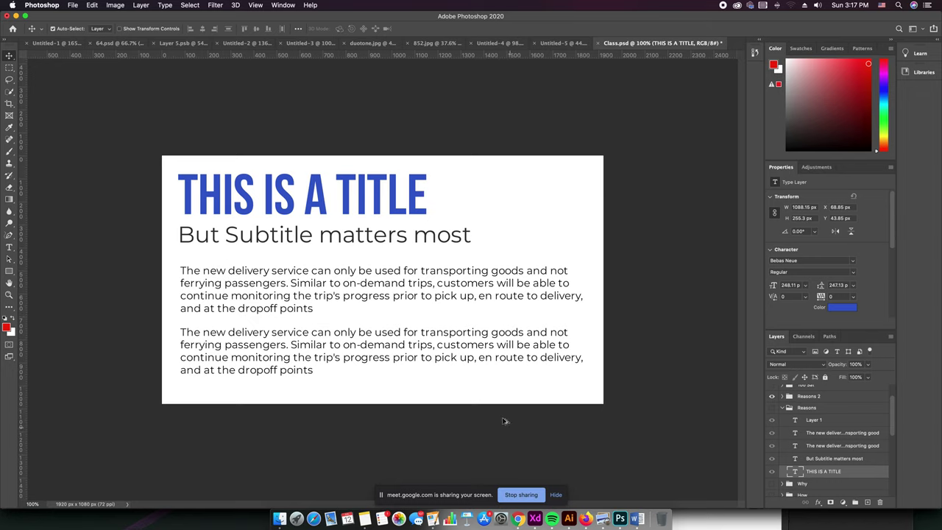
Examine the readability of the slide's title, subtitle and body text at several zoom levels
{"action": "scroll", "coordinate": [416, 362], "scroll_direction": "down", "scroll_amount": 6}
{"action": "scroll", "coordinate": [414, 363], "scroll_direction": "up", "scroll_amount": 2}
{"action": "scroll", "coordinate": [415, 362], "scroll_direction": "up", "scroll_amount": 2}
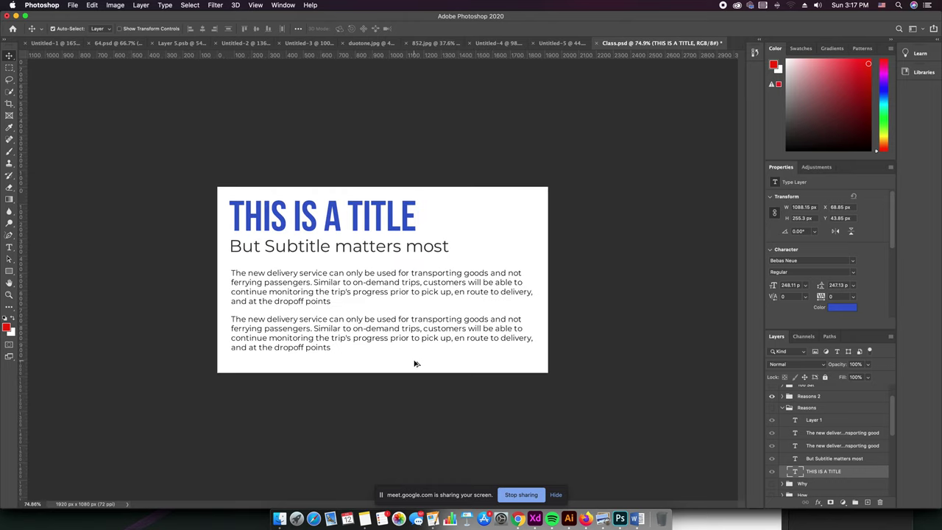
{"action": "scroll", "coordinate": [414, 364], "scroll_direction": "down", "scroll_amount": 3}
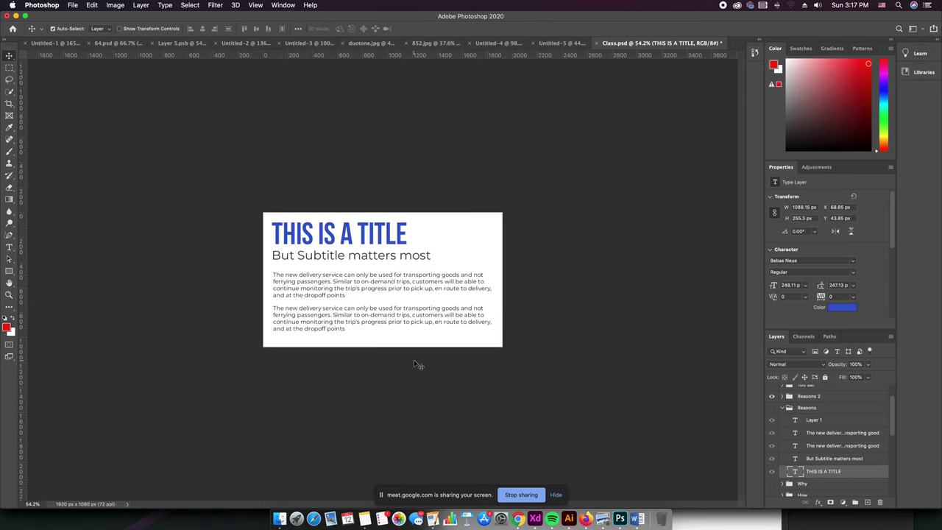
{"action": "scroll", "coordinate": [384, 297], "scroll_direction": "down", "scroll_amount": 1}
{"action": "scroll", "coordinate": [384, 296], "scroll_direction": "up", "scroll_amount": 3}
{"action": "scroll", "coordinate": [354, 245], "scroll_direction": "up", "scroll_amount": 1}
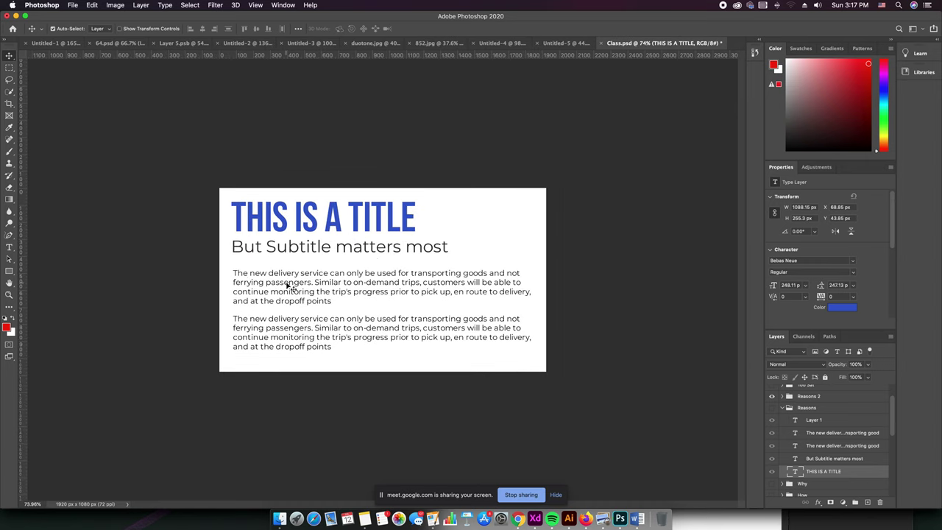
{"action": "scroll", "coordinate": [333, 299], "scroll_direction": "up", "scroll_amount": 2}
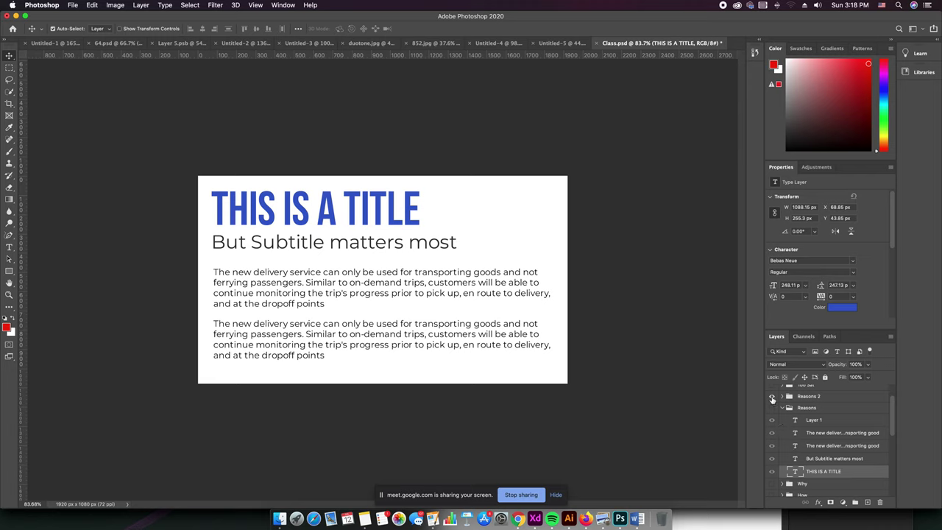
Compare the Reasons and Reasons 2 layer groups by alternating their visibility, and hide both
{"action": "left_click", "coordinate": [772, 407]}
{"action": "left_click", "coordinate": [772, 397]}
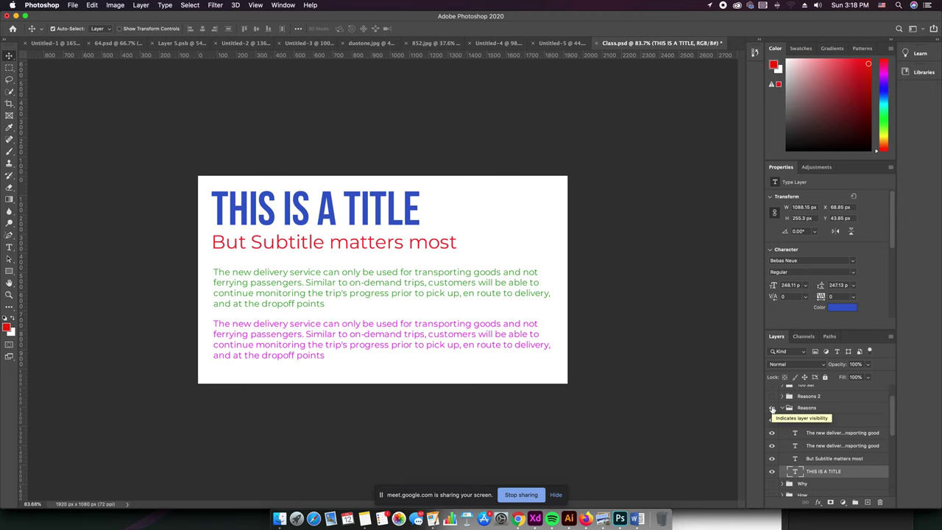
{"action": "left_click", "coordinate": [772, 408]}
{"action": "left_click", "coordinate": [772, 396]}
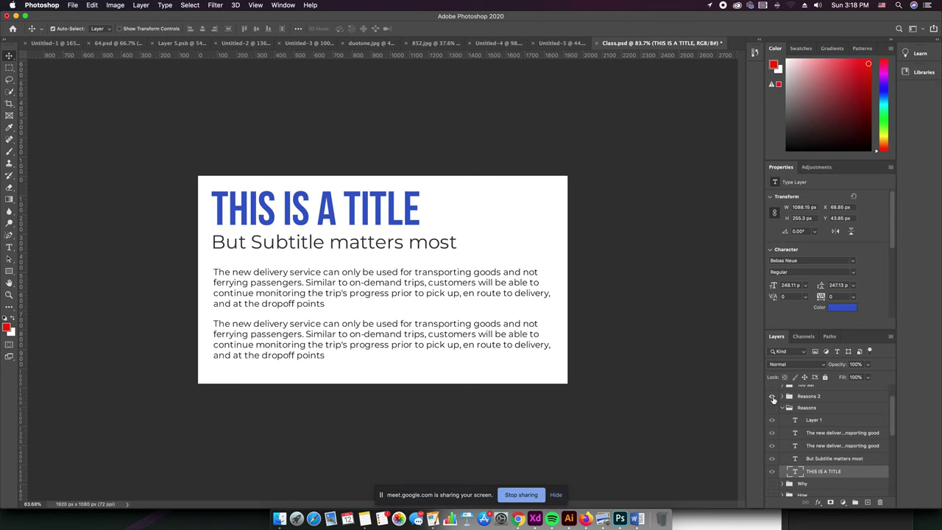
{"action": "left_click", "coordinate": [772, 397]}
Collapse the Reasons, Value and Saturation layer groups
{"action": "scroll", "coordinate": [773, 412], "scroll_direction": "up", "scroll_amount": 2}
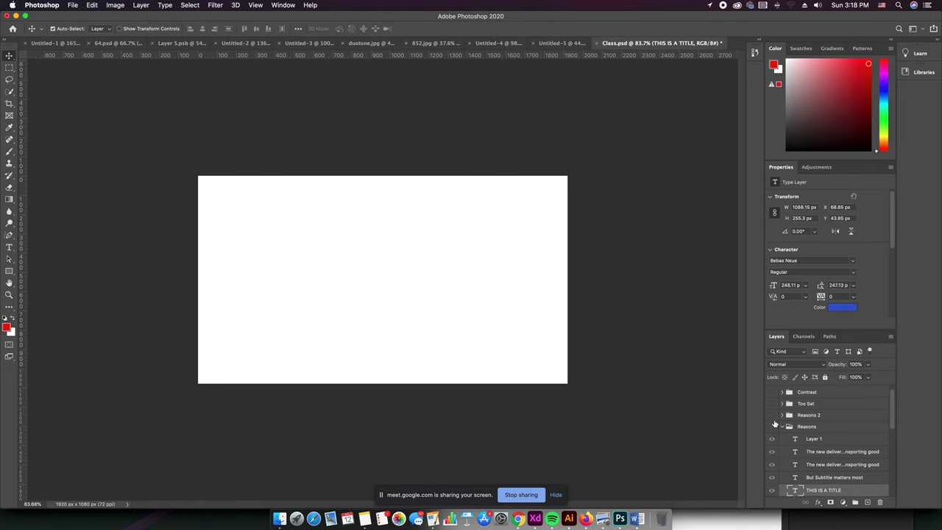
{"action": "left_click", "coordinate": [782, 426]}
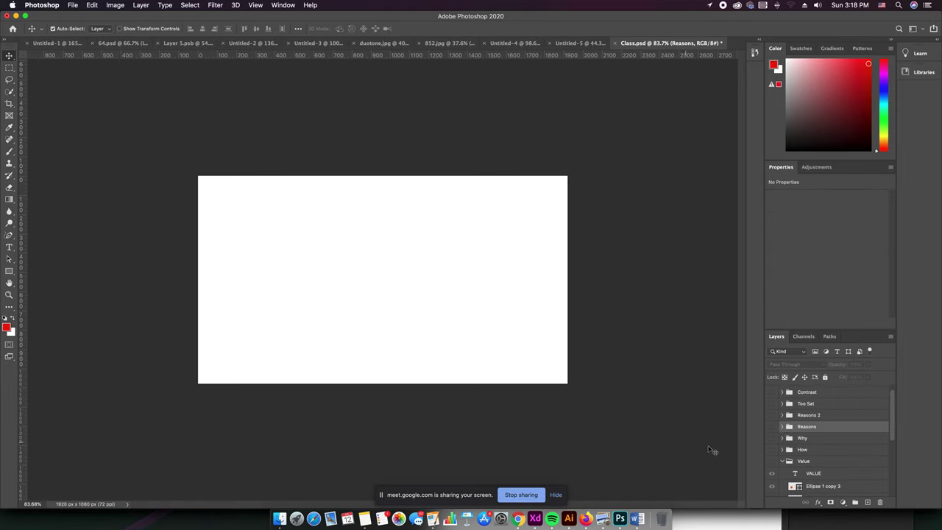
{"action": "left_click", "coordinate": [782, 461]}
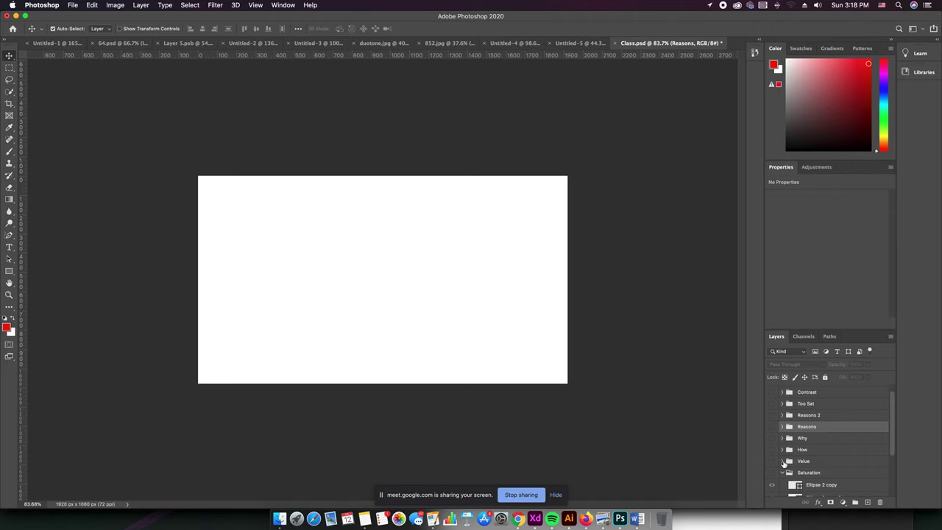
{"action": "left_click", "coordinate": [782, 472]}
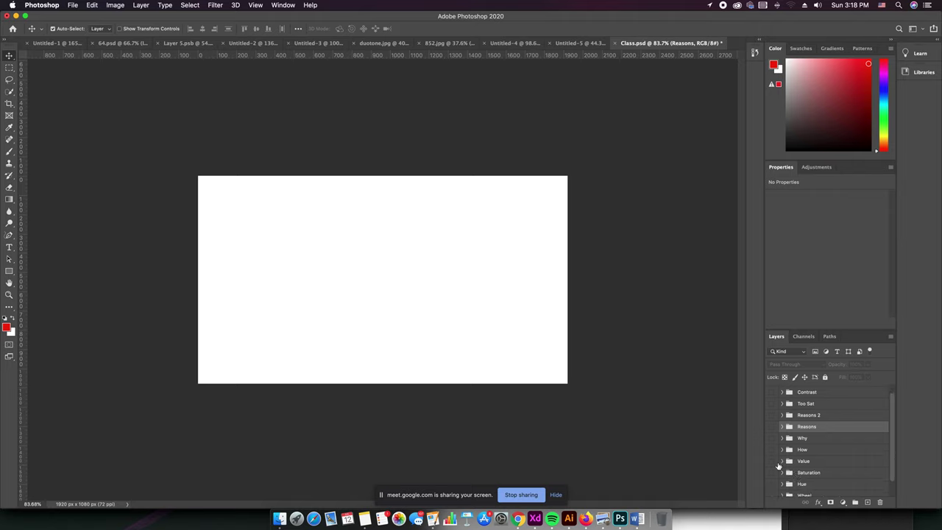
Show the Too Sat layer group and view its two hearts larger
{"action": "left_click", "coordinate": [772, 416]}
{"action": "left_click", "coordinate": [771, 417]}
{"action": "left_click", "coordinate": [771, 405]}
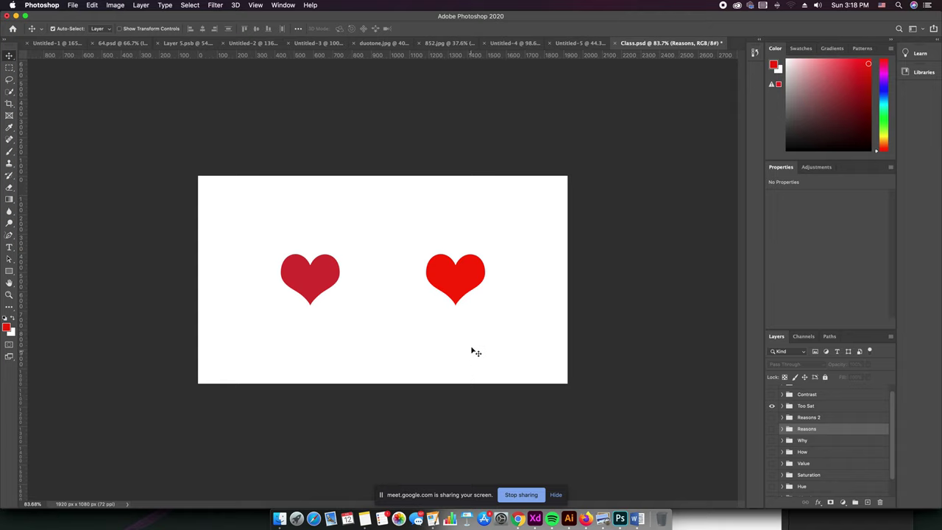
{"action": "scroll", "coordinate": [453, 317], "scroll_direction": "up", "scroll_amount": 2}
{"action": "scroll", "coordinate": [398, 297], "scroll_direction": "up", "scroll_amount": 2}
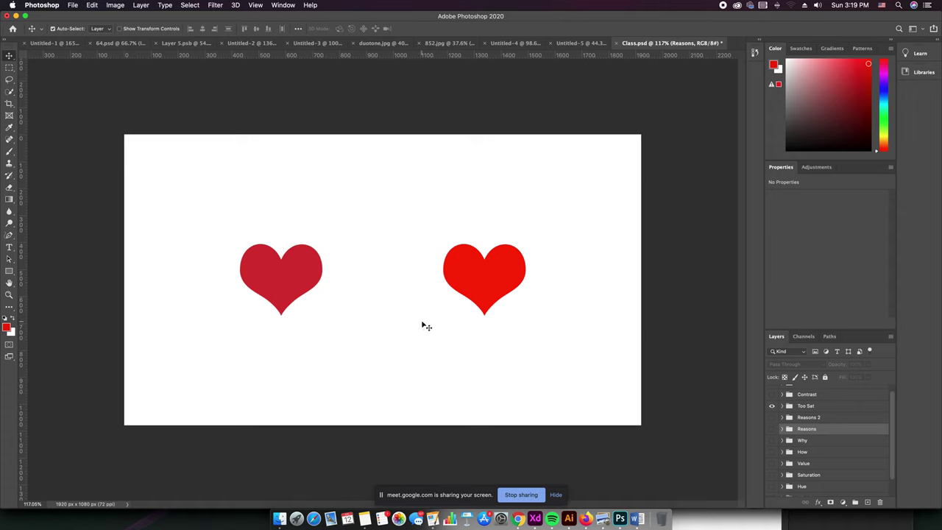
Sample the dark red heart's colour in the foreground colour picker and examine neighbouring shades without applying any
{"action": "left_click", "coordinate": [285, 281]}
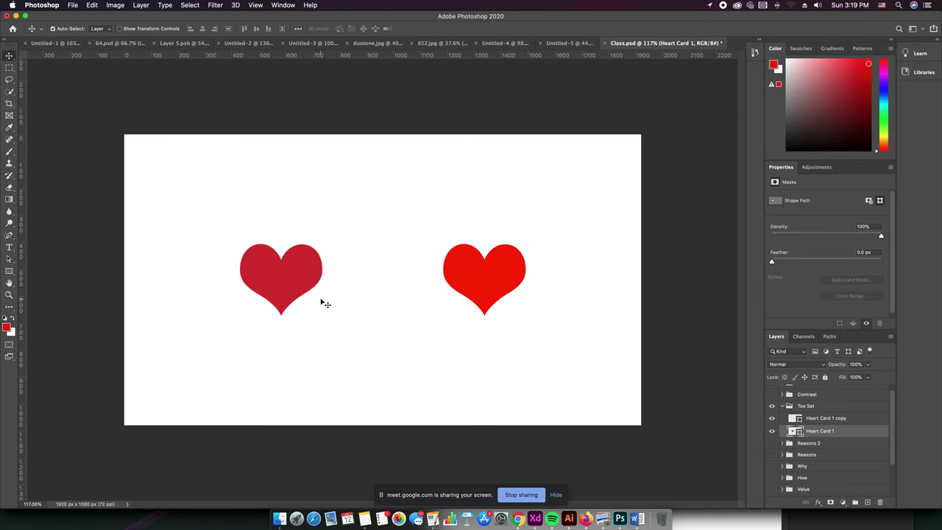
{"action": "left_click", "coordinate": [7, 329]}
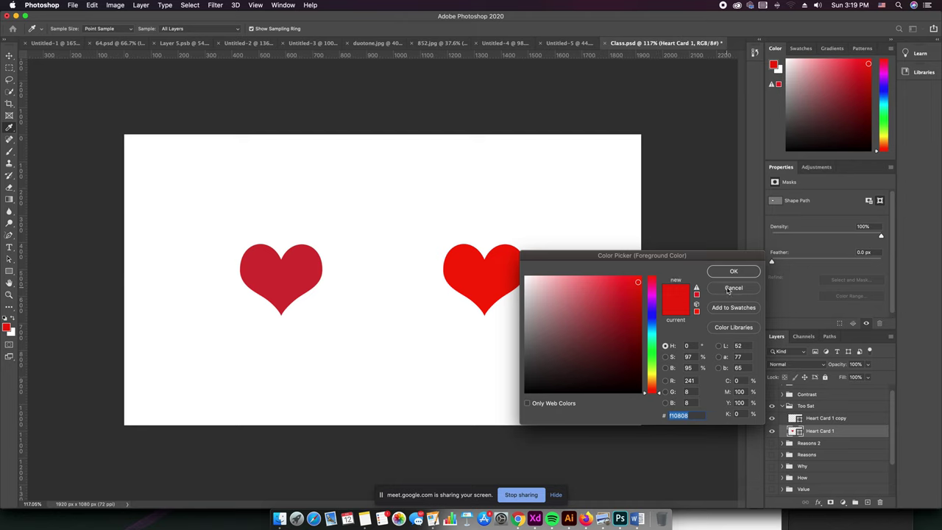
{"action": "left_click", "coordinate": [261, 274]}
{"action": "mouse_move", "coordinate": [603, 259]}
{"action": "left_mouse_down"}
{"action": "mouse_move", "coordinate": [401, 307]}
{"action": "mouse_move", "coordinate": [435, 343]}
{"action": "mouse_move", "coordinate": [438, 327]}
{"action": "left_mouse_up"}
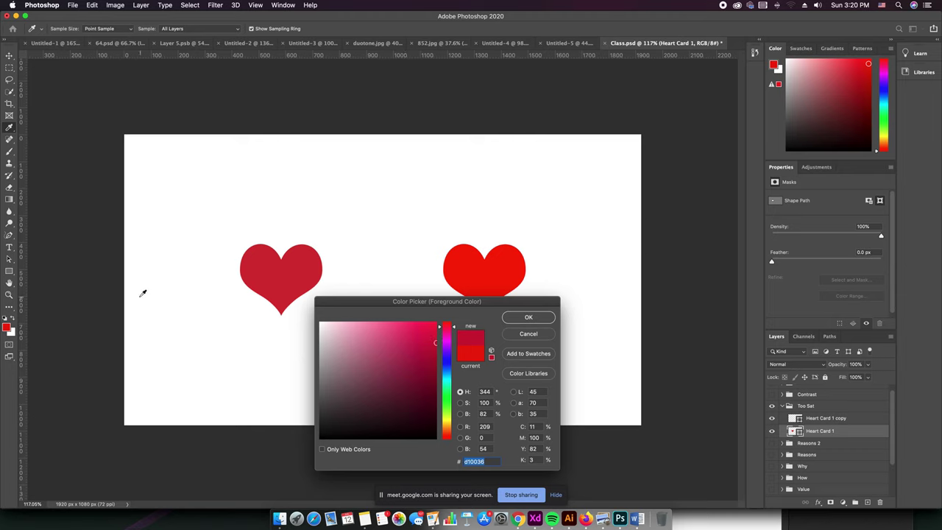
{"action": "left_click", "coordinate": [284, 269]}
{"action": "mouse_move", "coordinate": [409, 339]}
{"action": "left_mouse_down"}
{"action": "mouse_move", "coordinate": [432, 339]}
{"action": "mouse_move", "coordinate": [416, 320]}
{"action": "mouse_move", "coordinate": [415, 391]}
{"action": "mouse_move", "coordinate": [412, 340]}
{"action": "left_mouse_up"}
{"action": "mouse_move", "coordinate": [412, 339]}
{"action": "left_mouse_down"}
{"action": "mouse_move", "coordinate": [415, 391]}
{"action": "mouse_move", "coordinate": [412, 328]}
{"action": "mouse_move", "coordinate": [414, 346]}
{"action": "left_mouse_up"}
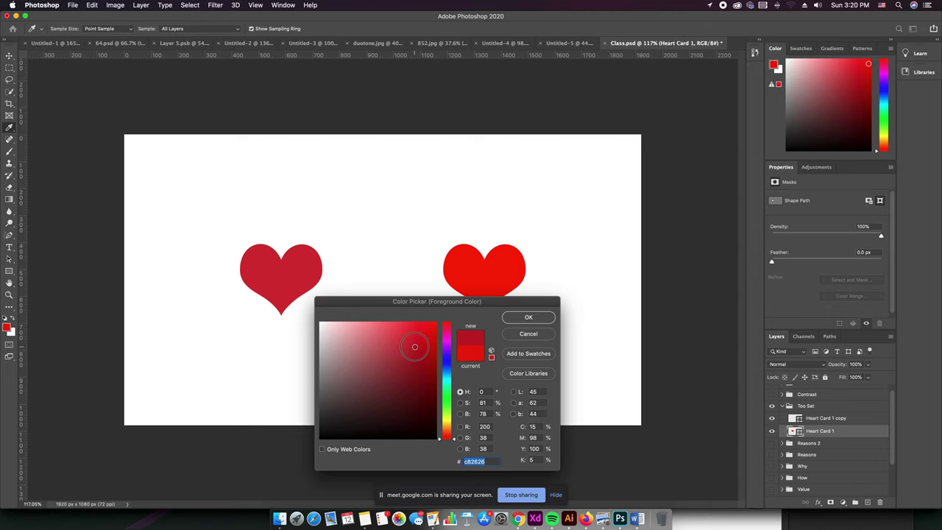
{"action": "left_click_drag", "start_coordinate": [414, 346], "coordinate": [416, 345]}
{"action": "left_click", "coordinate": [528, 334]}
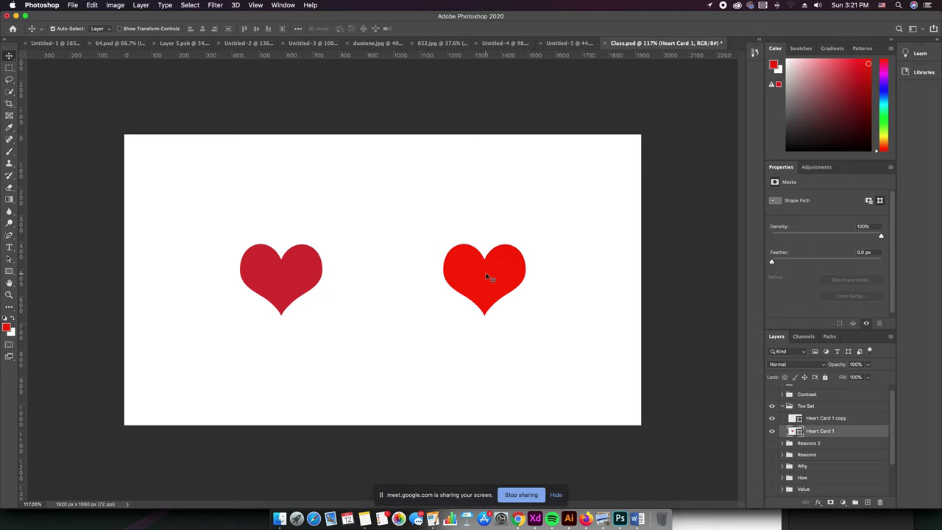
Hide the Too Sat layer group and show the Contrast group
{"action": "left_click", "coordinate": [771, 405]}
{"action": "scroll", "coordinate": [774, 416], "scroll_direction": "up", "scroll_amount": 1}
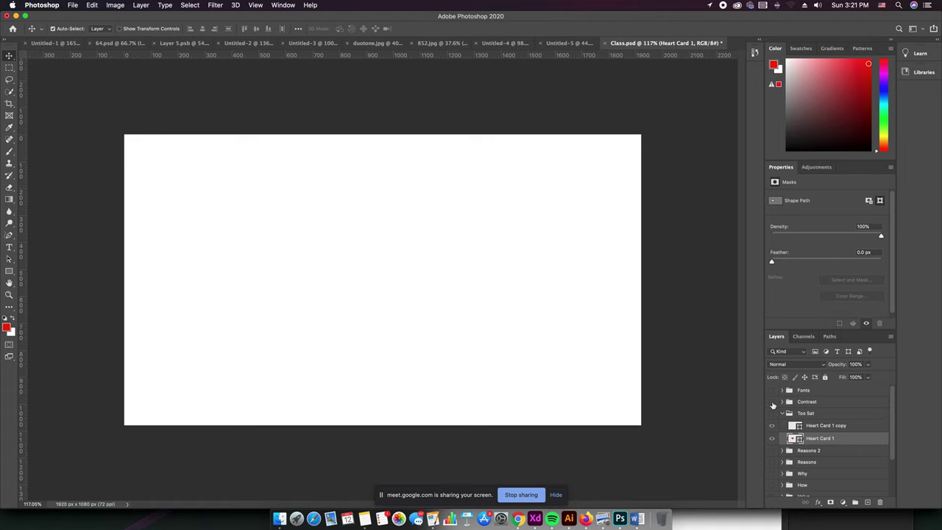
{"action": "left_click", "coordinate": [771, 401]}
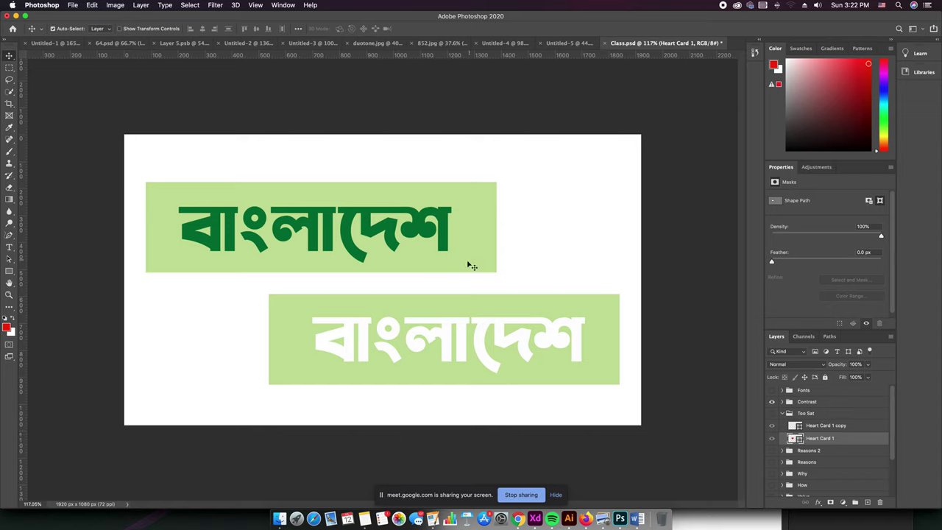
Draw a circle about 243 px across inside the Contrast group, on the white area beside the upper green banner
{"action": "left_click", "coordinate": [9, 272]}
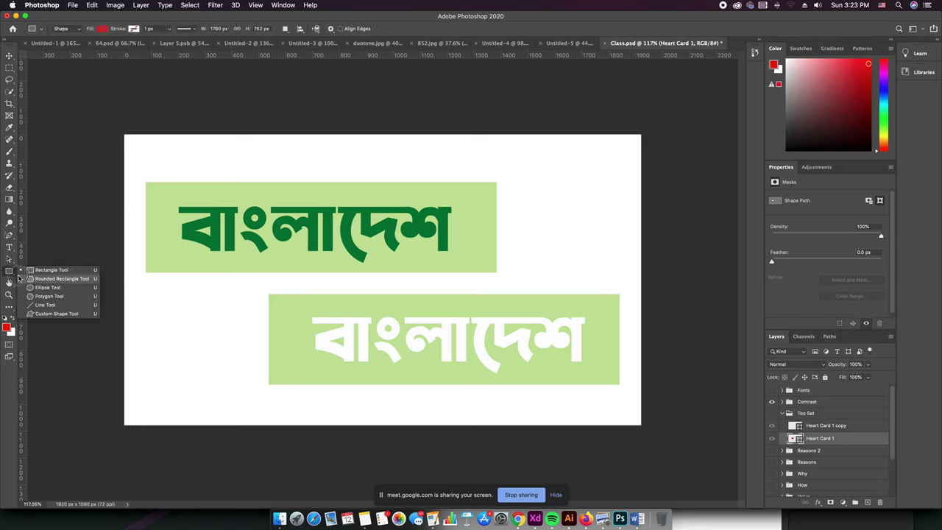
{"action": "left_click", "coordinate": [47, 287]}
{"action": "left_click_drag", "start_coordinate": [540, 165], "coordinate": [612, 254]}
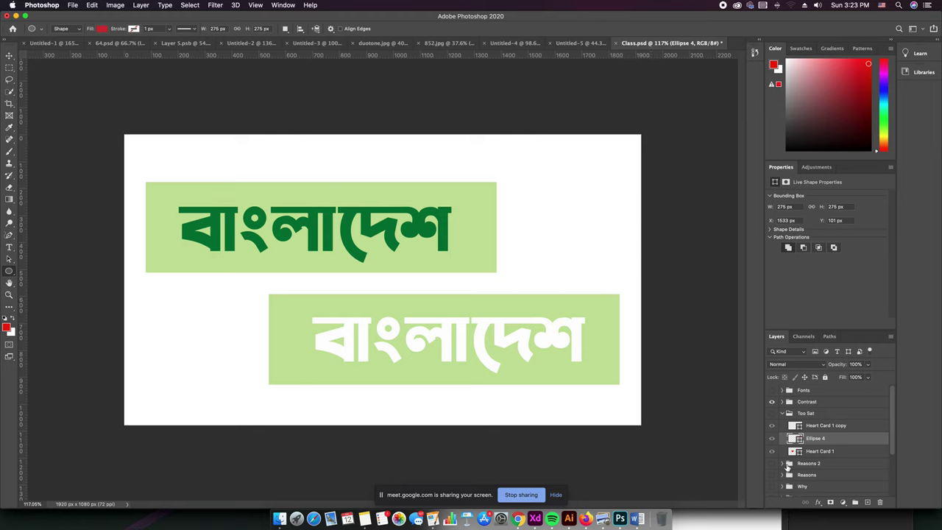
{"action": "left_click_drag", "start_coordinate": [841, 440], "coordinate": [818, 438]}
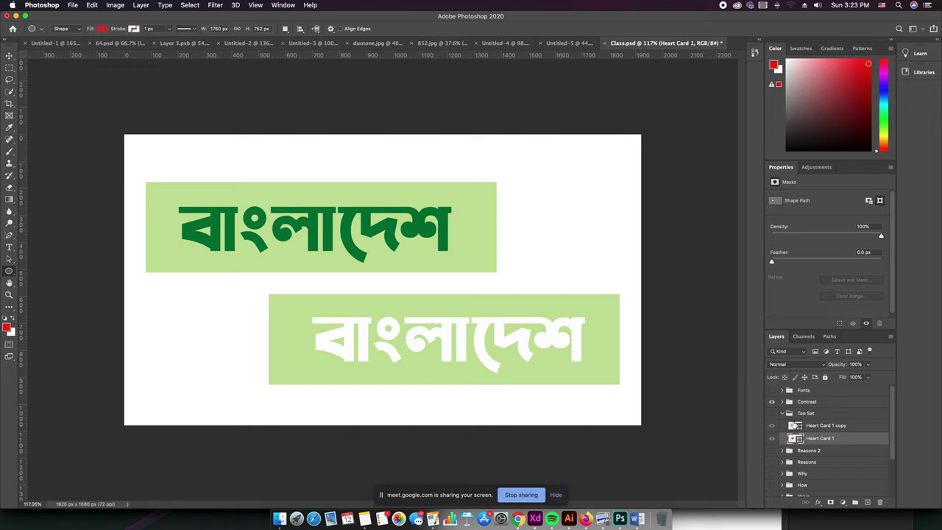
{"action": "left_click", "coordinate": [781, 401]}
{"action": "left_click", "coordinate": [807, 402]}
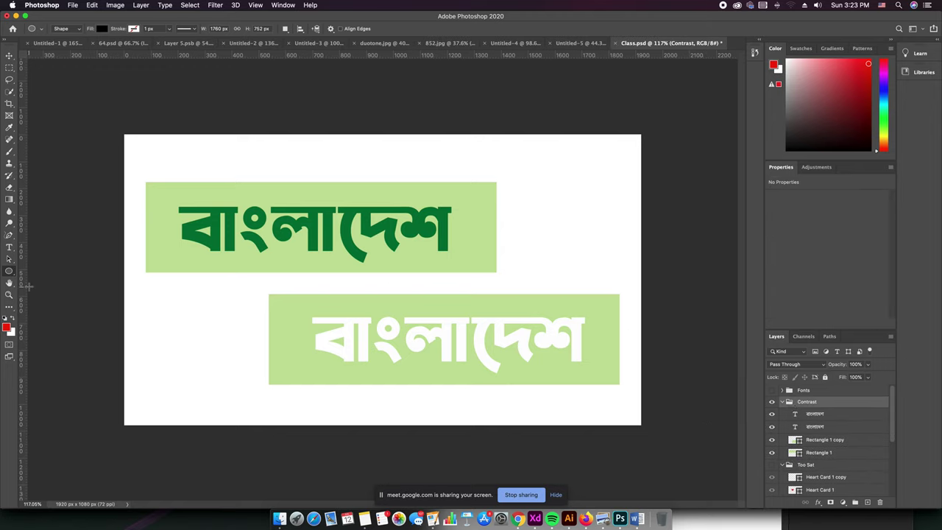
{"action": "left_click_drag", "start_coordinate": [540, 175], "coordinate": [605, 260]}
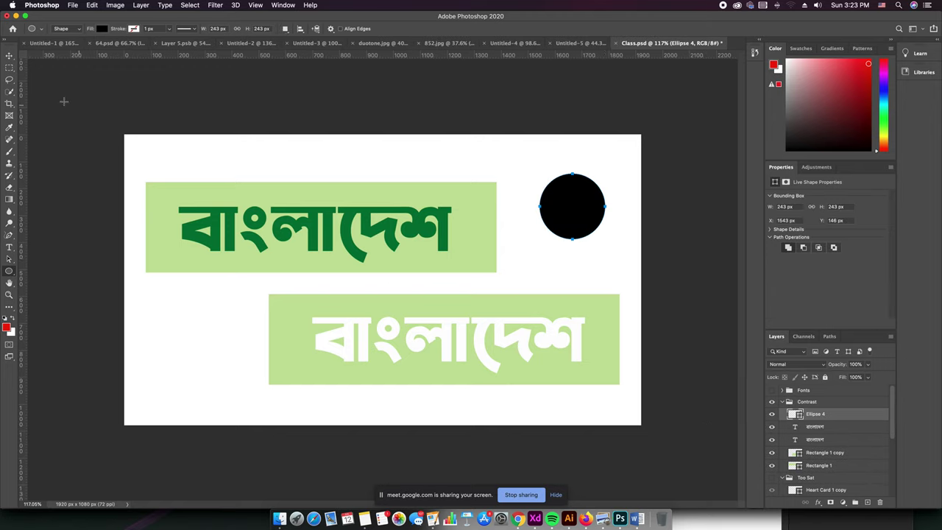
Recolour the circle purple #983192 and move it down to about X 1529 px, Y 224 px
{"action": "left_click", "coordinate": [9, 56]}
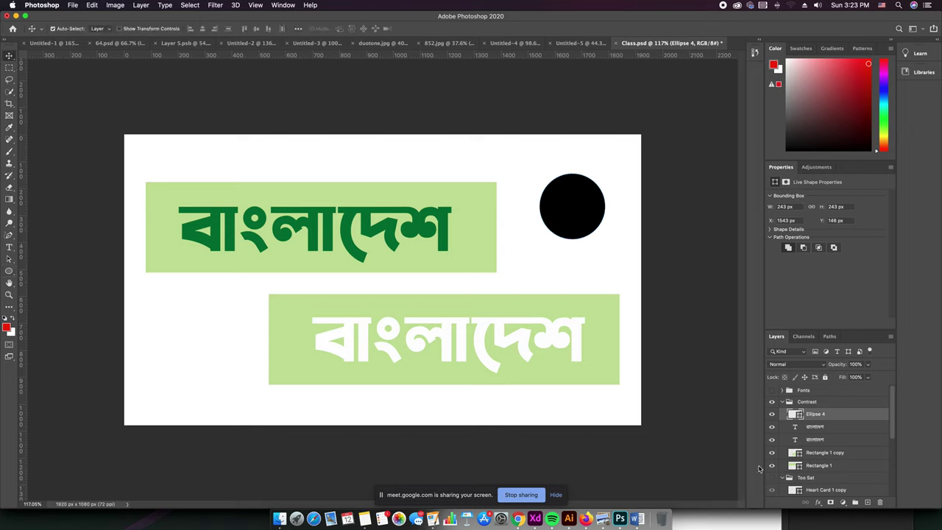
{"action": "double_click", "coordinate": [794, 414]}
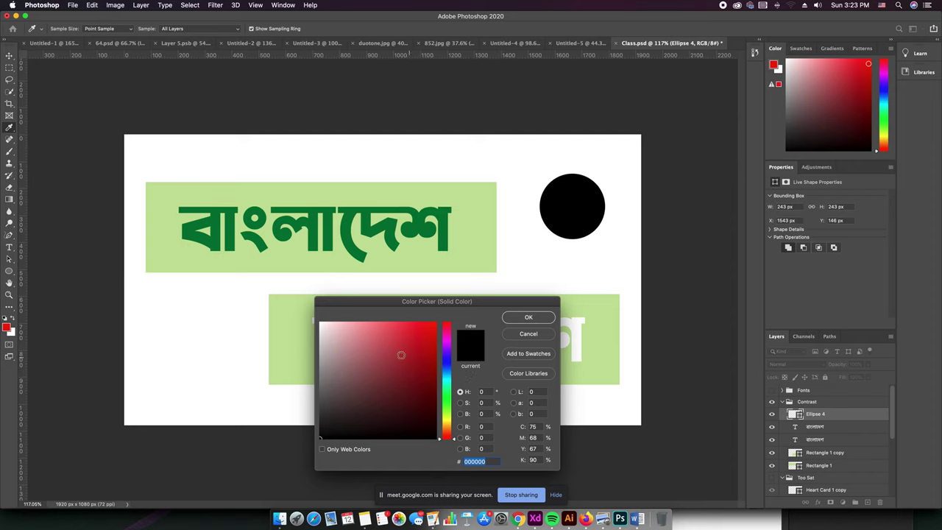
{"action": "left_click", "coordinate": [375, 328]}
{"action": "left_click_drag", "start_coordinate": [376, 328], "coordinate": [404, 369]}
{"action": "left_click", "coordinate": [442, 340]}
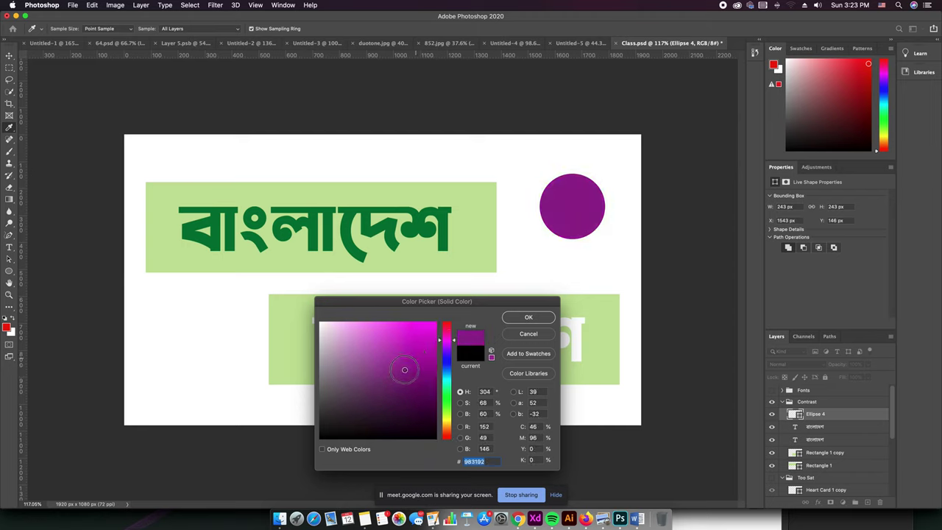
{"action": "left_click", "coordinate": [522, 317]}
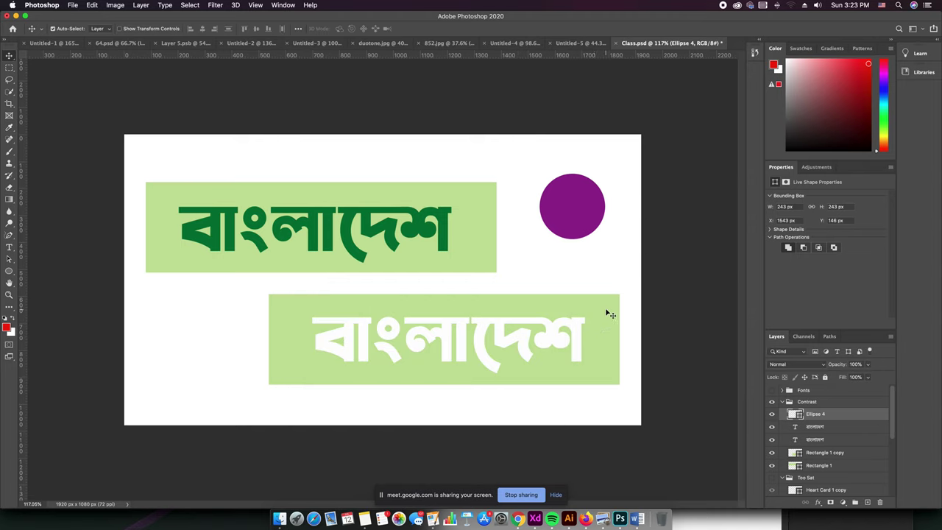
{"action": "left_click_drag", "start_coordinate": [577, 223], "coordinate": [568, 260]}
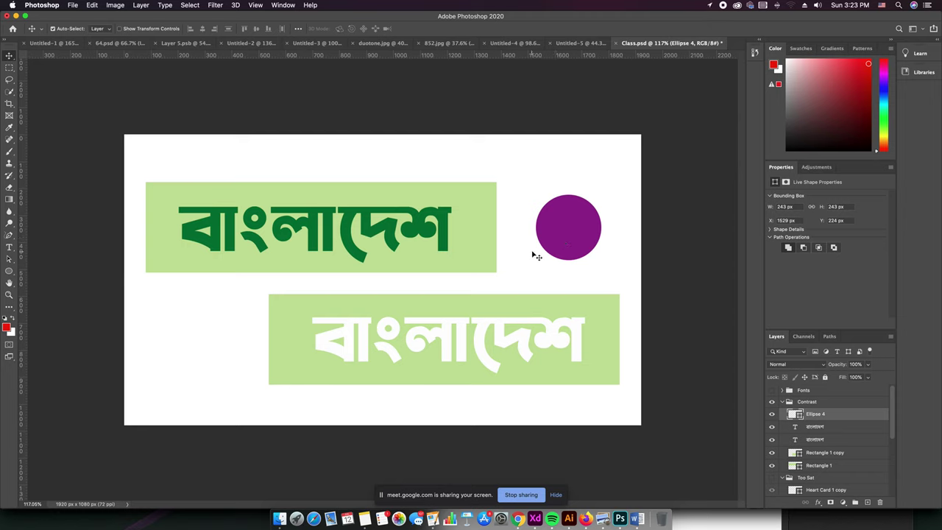
Place a line of Lorem Ipsum placeholder text starting inside the purple circle, in 70 pt Bebas Neue
{"action": "left_click", "coordinate": [10, 248]}
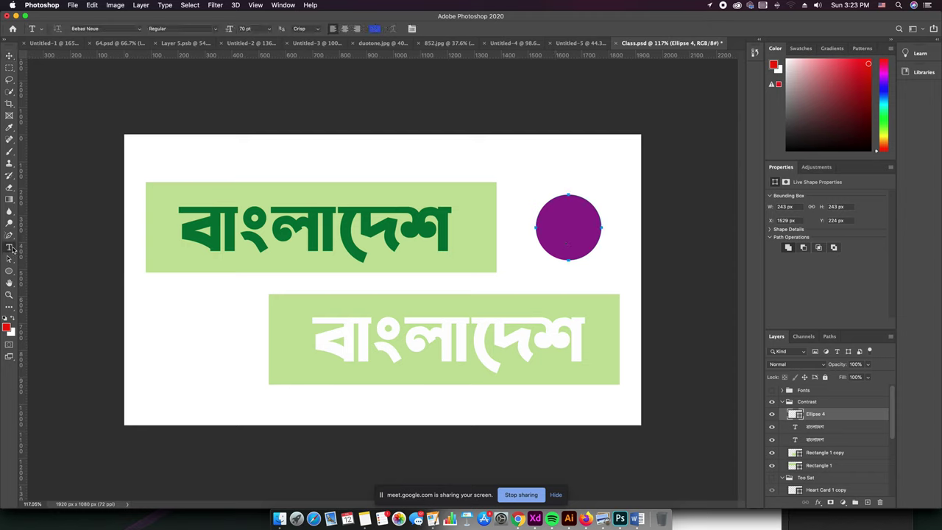
{"action": "left_click", "coordinate": [8, 56]}
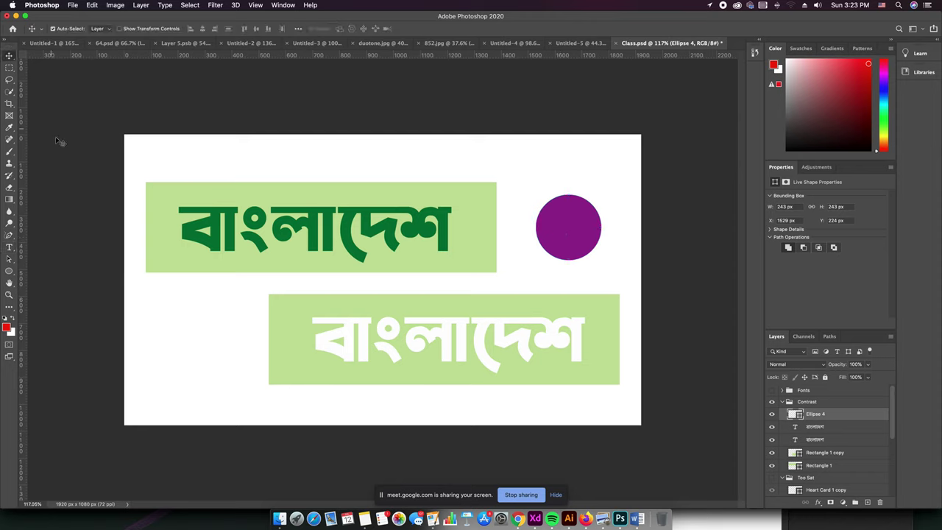
{"action": "left_click", "coordinate": [9, 247]}
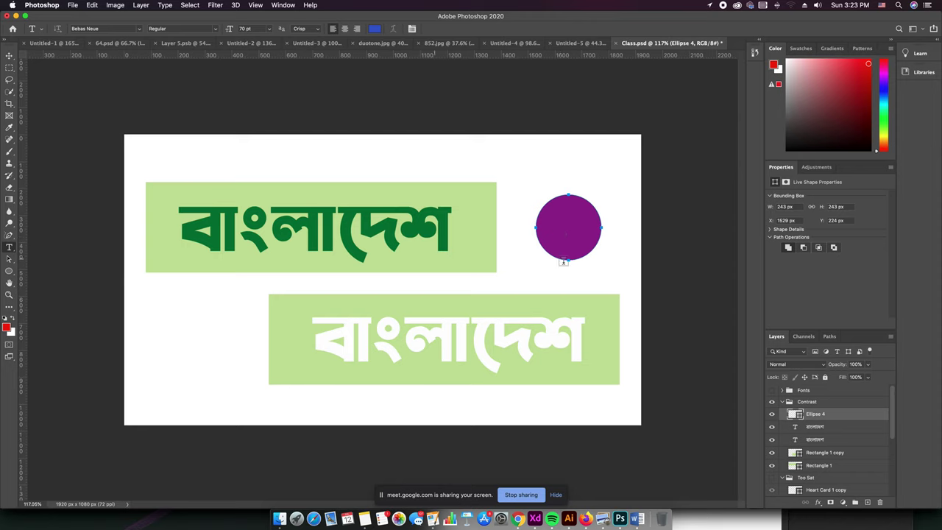
{"action": "left_click", "coordinate": [10, 56]}
{"action": "left_click", "coordinate": [540, 261]}
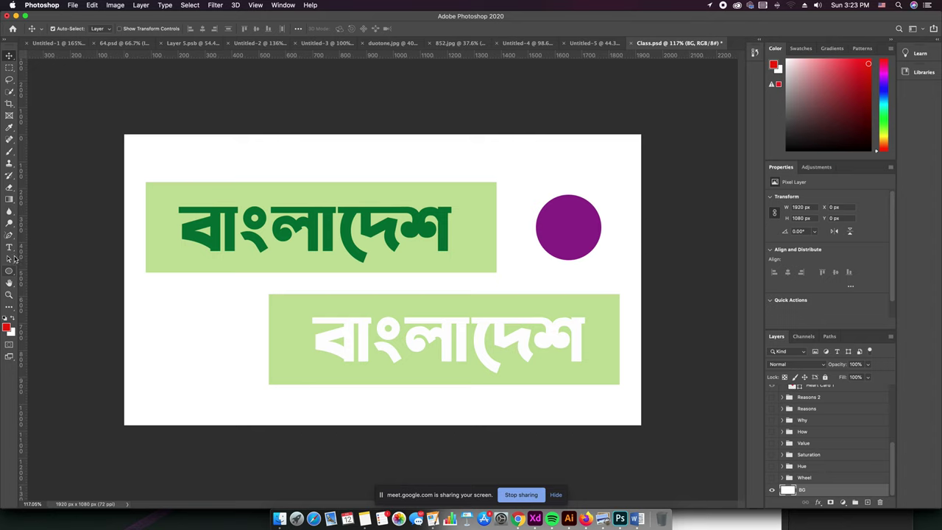
{"action": "left_click", "coordinate": [9, 248]}
{"action": "left_click", "coordinate": [556, 236]}
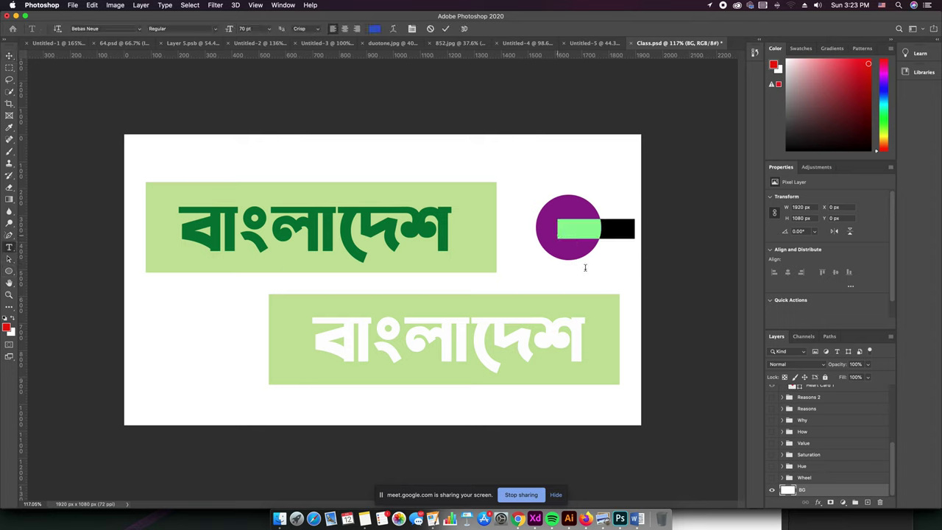
{"action": "key", "text": "super+Return"}
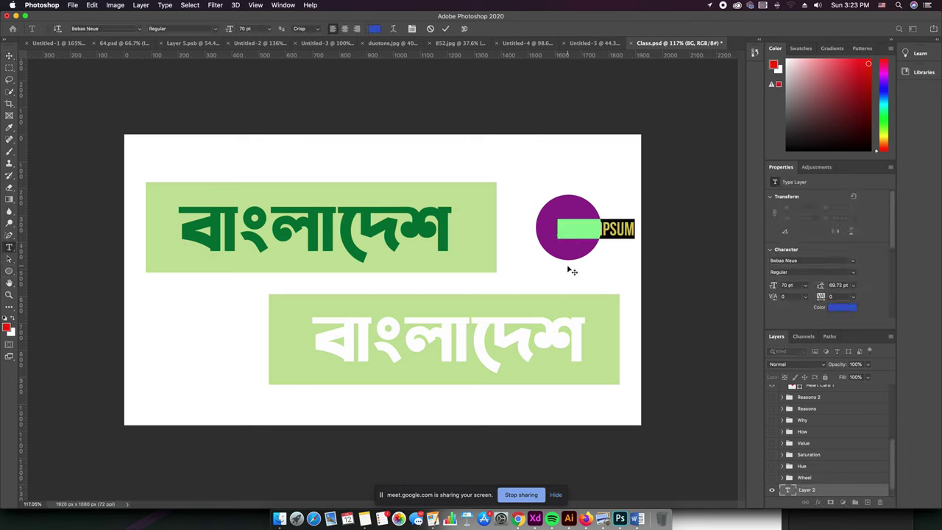
Recolour the Lorem Ipsum text white #ffffff and move its layer above the circle in the Contrast group
{"action": "left_click", "coordinate": [842, 308]}
{"action": "left_click", "coordinate": [275, 309]}
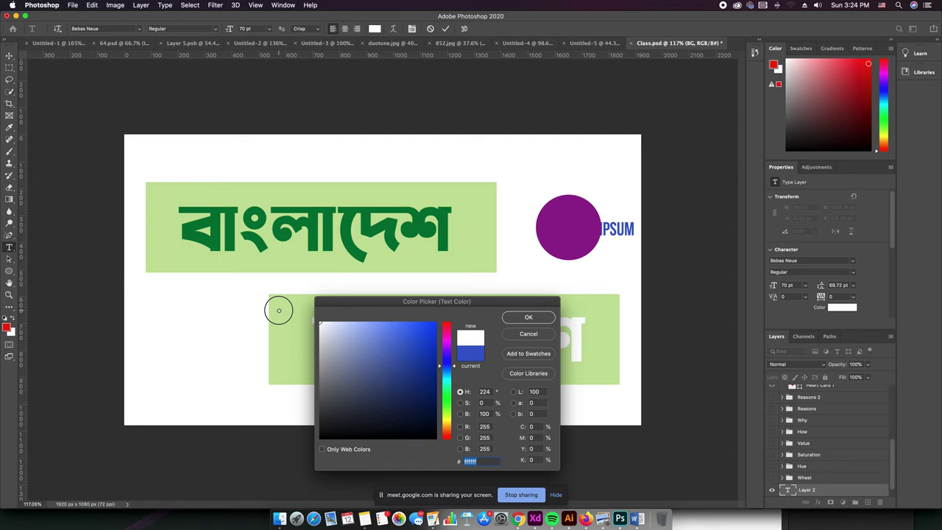
{"action": "left_click", "coordinate": [529, 317]}
{"action": "left_click", "coordinate": [9, 56]}
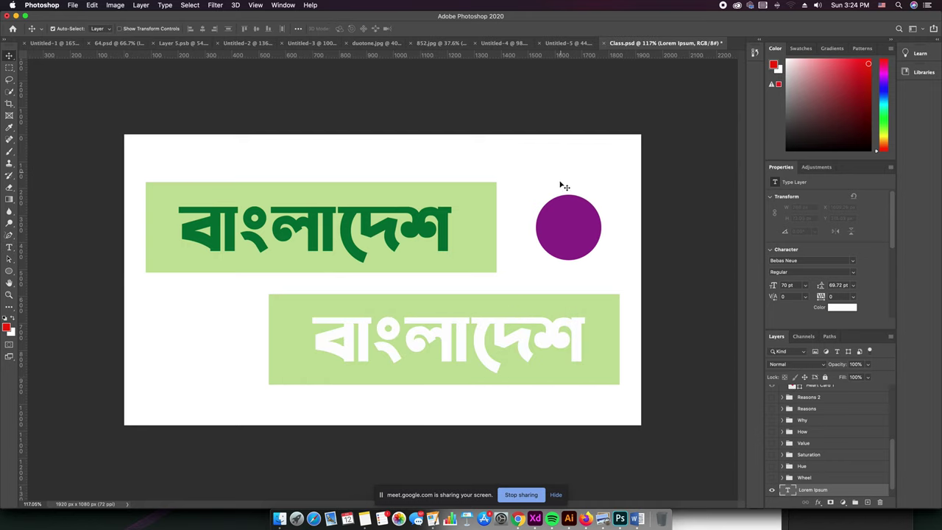
{"action": "left_click_drag", "start_coordinate": [829, 489], "coordinate": [824, 409]}
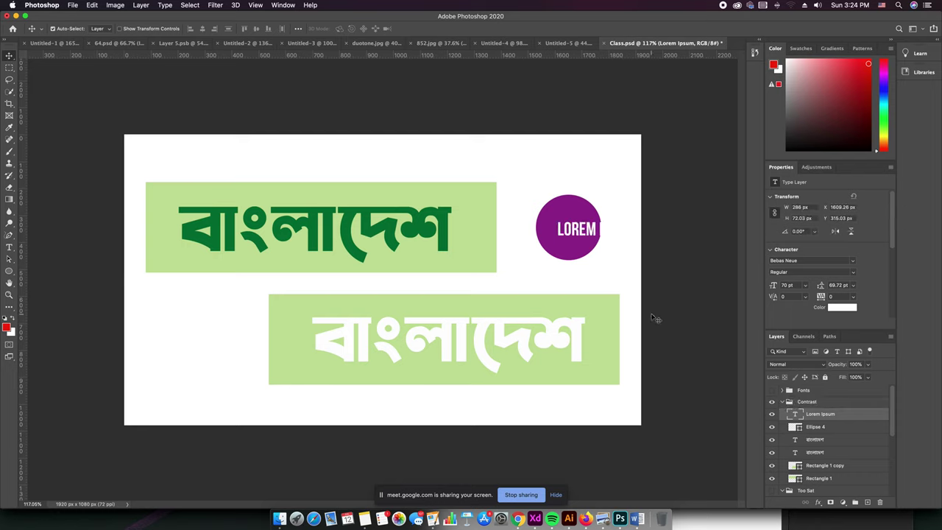
Replace the placeholder text with OK, enlarge it to about 140 pt and centre it in the circle
{"action": "double_click", "coordinate": [581, 235]}
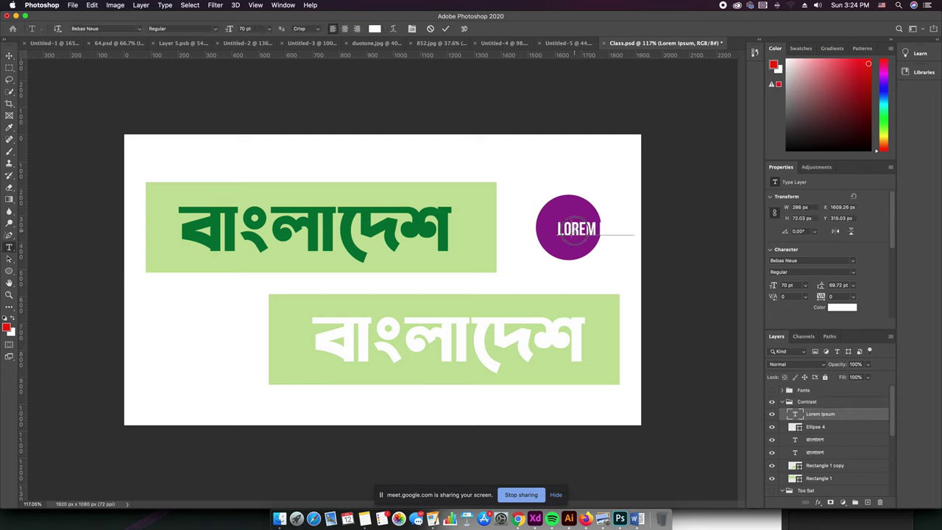
{"action": "type", "text": "OK"}
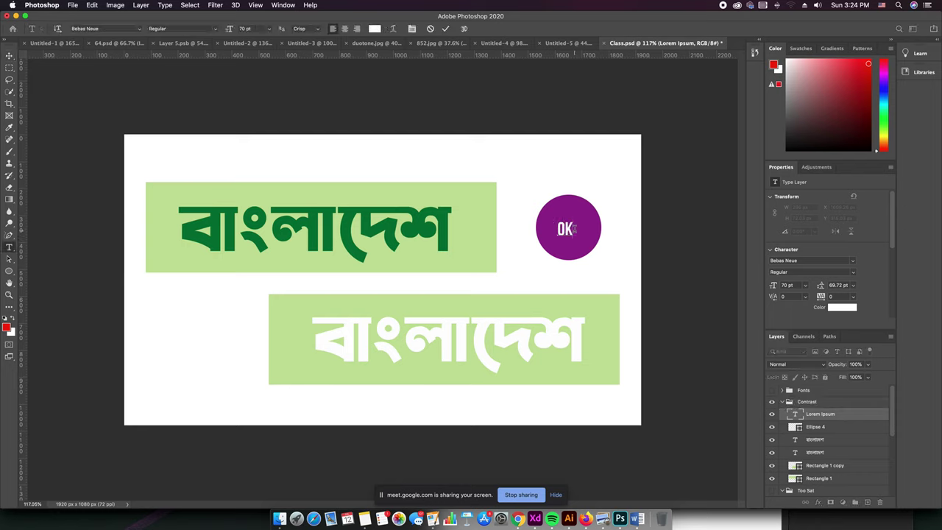
{"action": "left_click", "coordinate": [9, 56]}
{"action": "key", "text": "ctrl+t"}
{"action": "mouse_move", "coordinate": [575, 240]}
{"action": "left_mouse_down"}
{"action": "mouse_move", "coordinate": [593, 244]}
{"action": "mouse_move", "coordinate": [592, 257]}
{"action": "mouse_move", "coordinate": [581, 234]}
{"action": "left_mouse_up"}
{"action": "key", "text": "Return"}
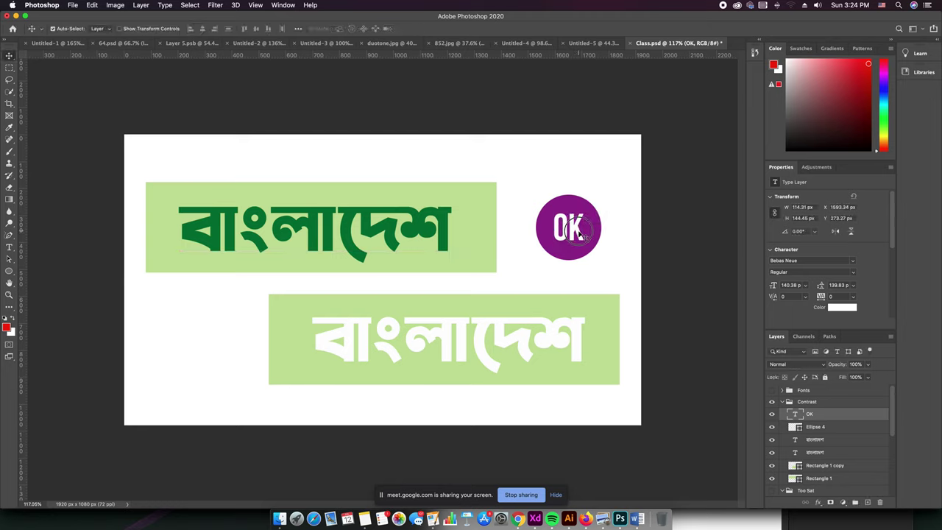
Recolour the circle behind the OK text bright pink #ff75f7
{"action": "left_click", "coordinate": [594, 234]}
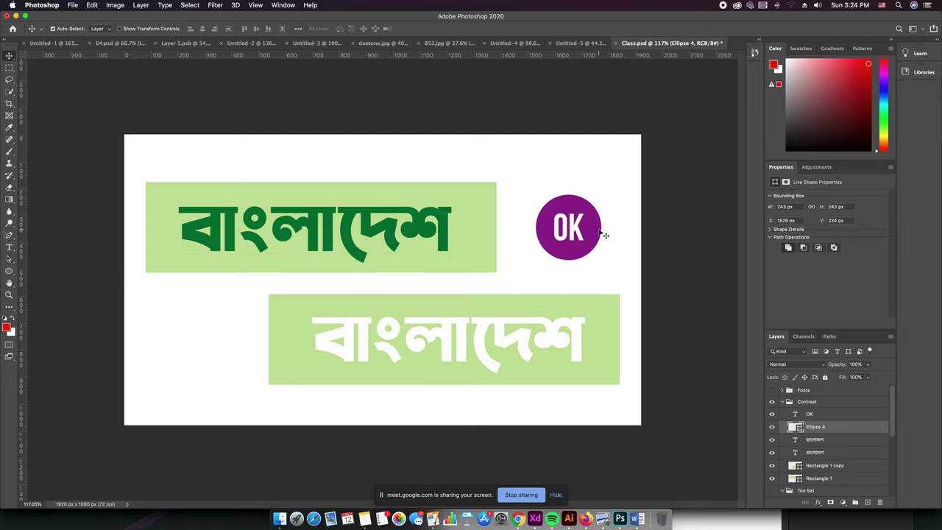
{"action": "double_click", "coordinate": [799, 428]}
{"action": "mouse_move", "coordinate": [404, 370]}
{"action": "left_mouse_down"}
{"action": "mouse_move", "coordinate": [400, 324]}
{"action": "mouse_move", "coordinate": [383, 322]}
{"action": "left_mouse_up"}
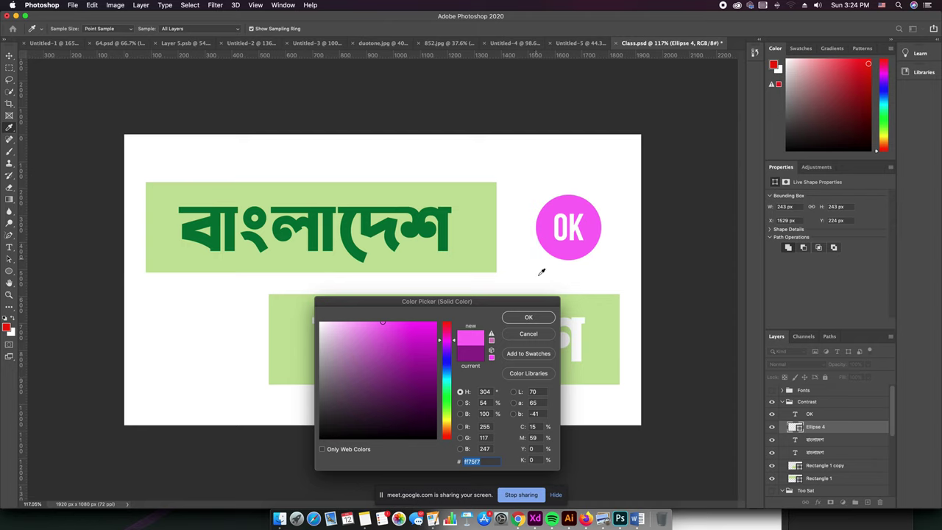
{"action": "left_click", "coordinate": [528, 317]}
Recolour the OK text dark purple, a deep shade of the circle's pink hue
{"action": "left_click", "coordinate": [577, 234]}
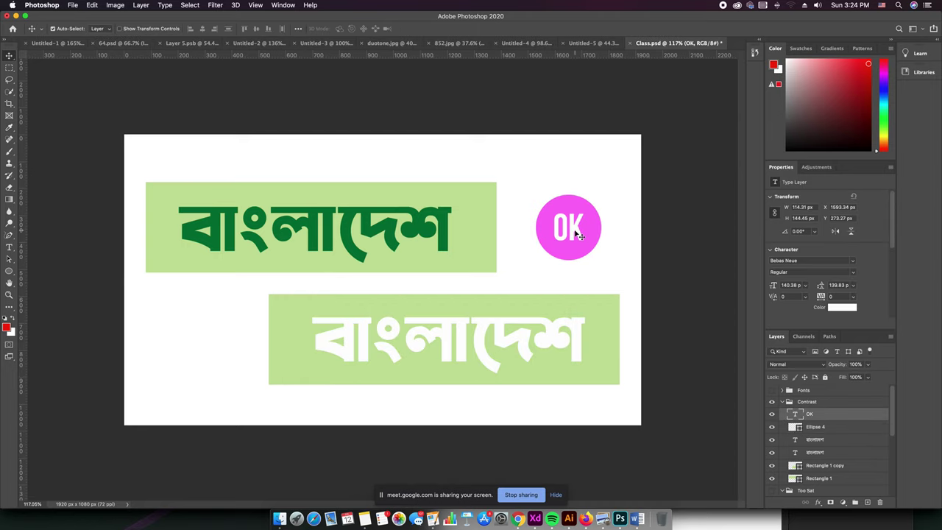
{"action": "left_click", "coordinate": [842, 308]}
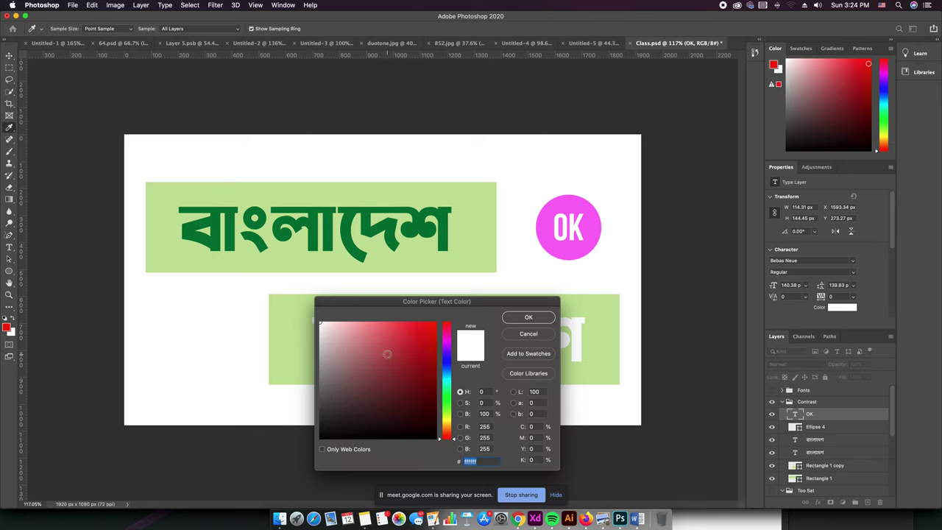
{"action": "mouse_move", "coordinate": [323, 326]}
{"action": "left_mouse_down"}
{"action": "mouse_move", "coordinate": [311, 361]}
{"action": "mouse_move", "coordinate": [360, 353]}
{"action": "mouse_move", "coordinate": [384, 380]}
{"action": "mouse_move", "coordinate": [408, 378]}
{"action": "mouse_move", "coordinate": [414, 398]}
{"action": "mouse_move", "coordinate": [417, 386]}
{"action": "left_mouse_up"}
{"action": "left_click", "coordinate": [446, 340]}
{"action": "left_click", "coordinate": [528, 317]}
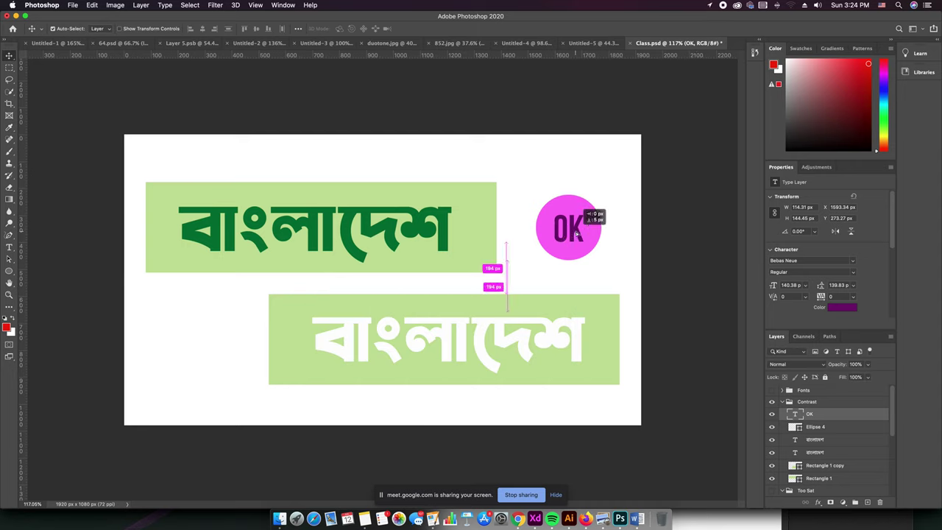
Delete the OK text and the pink circle from the Contrast group
{"action": "left_click", "coordinate": [602, 259]}
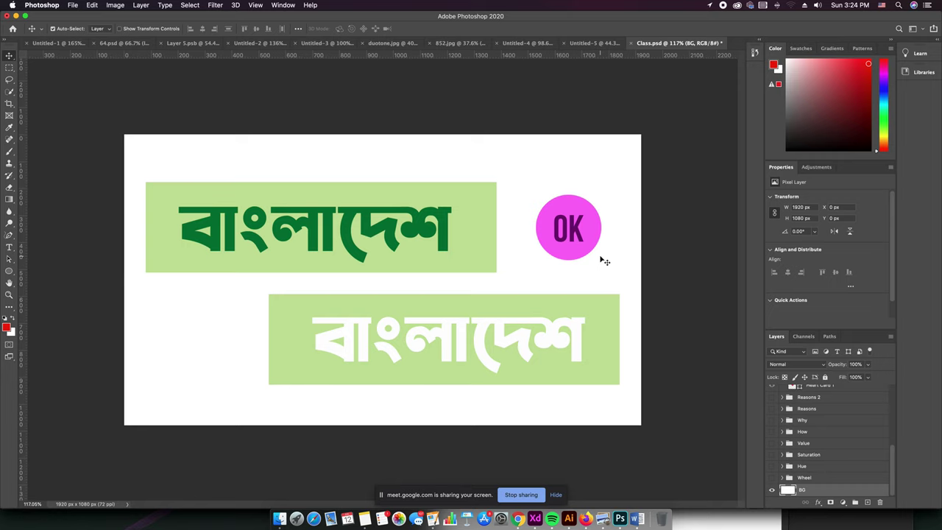
{"action": "left_click", "coordinate": [581, 237]}
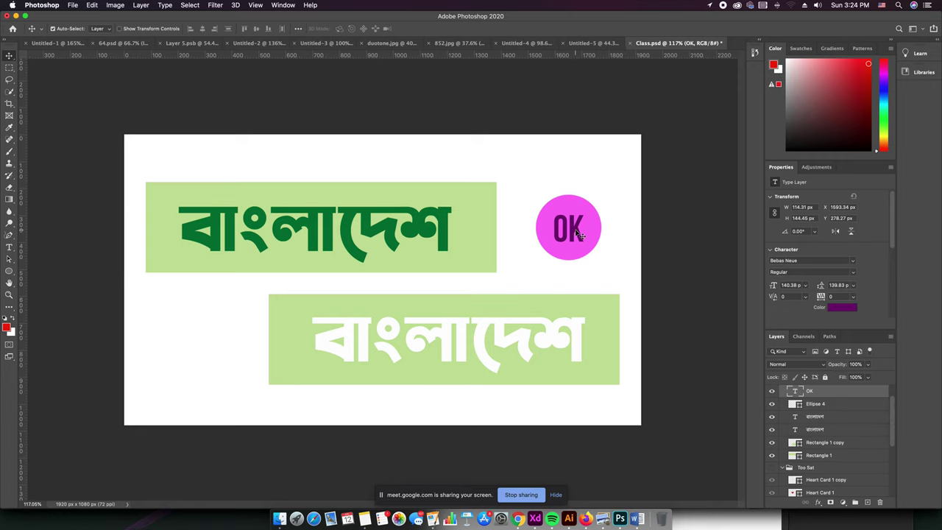
{"action": "key", "text": "Delete"}
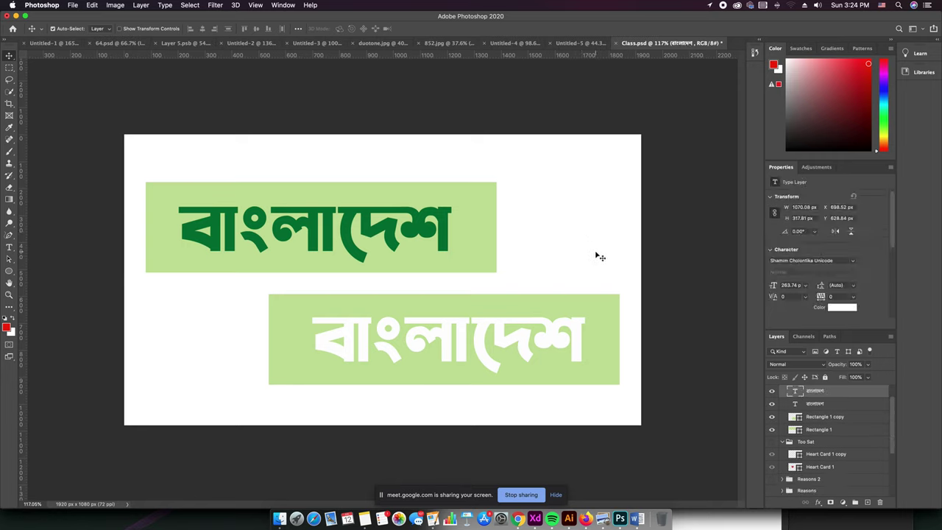
Collapse the Contrast and Too Sat groups, and display the Fonts group in place of Contrast
{"action": "scroll", "coordinate": [781, 427], "scroll_direction": "up", "scroll_amount": 1}
{"action": "left_click", "coordinate": [782, 401]}
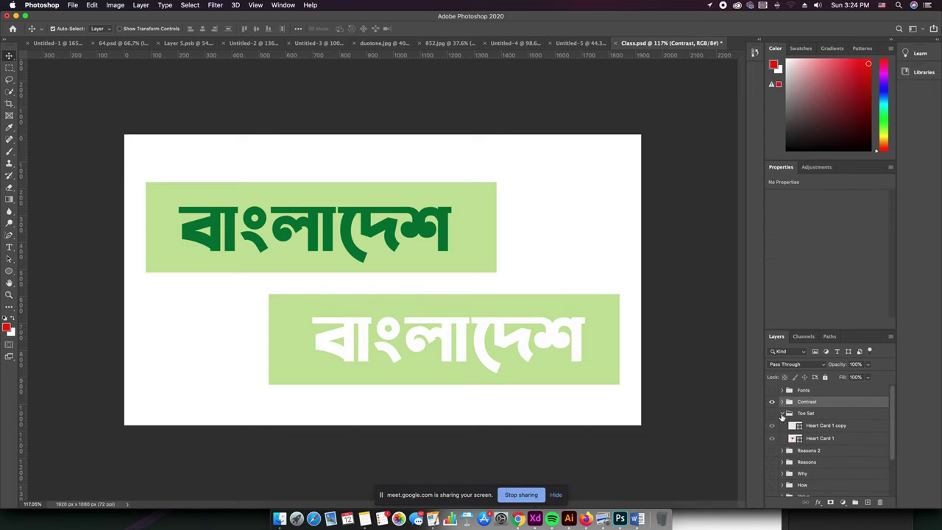
{"action": "left_click", "coordinate": [781, 414]}
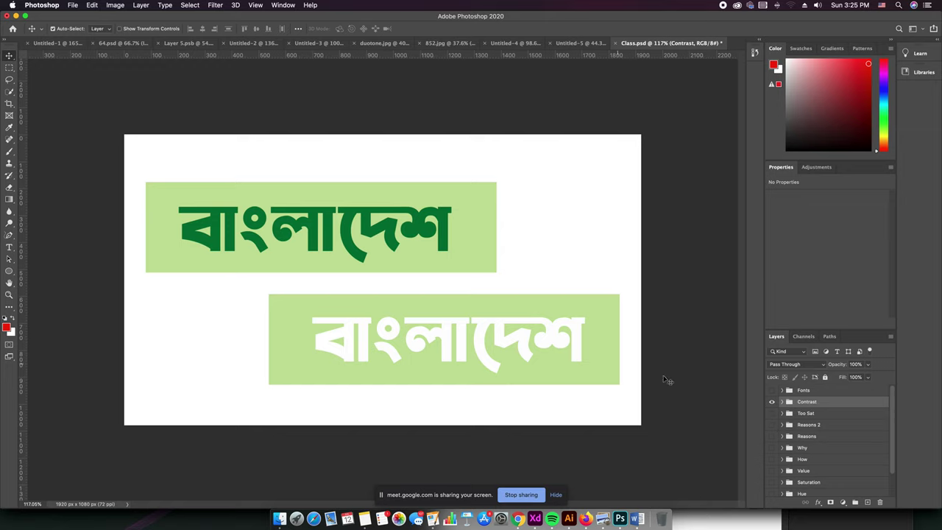
{"action": "left_click", "coordinate": [772, 402]}
{"action": "left_click", "coordinate": [771, 390]}
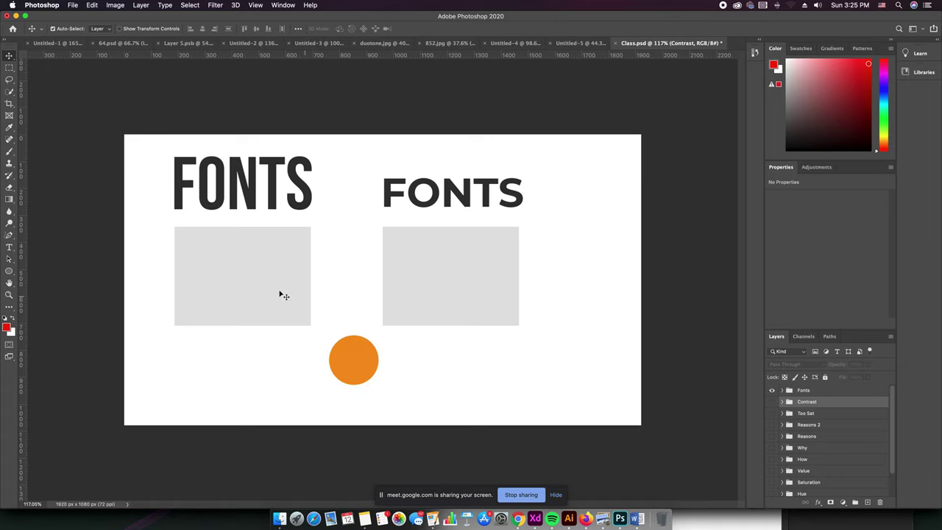